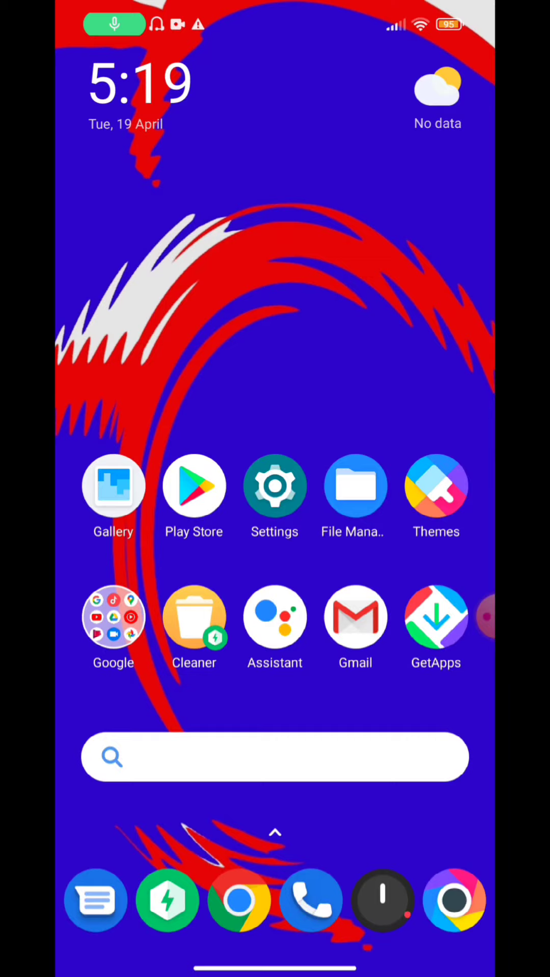
{"action": "left_click", "coordinate": [355, 618]}
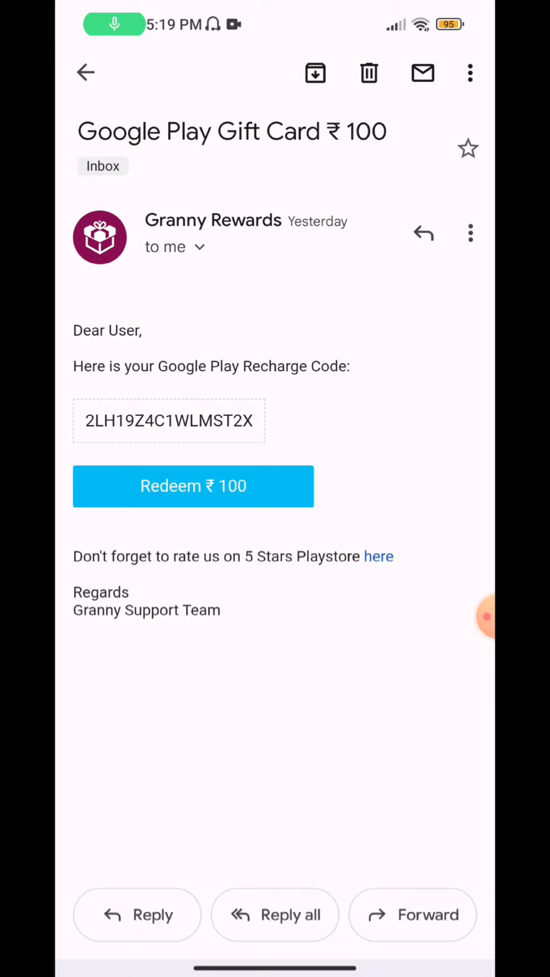
{"action": "double_click", "coordinate": [169, 421]}
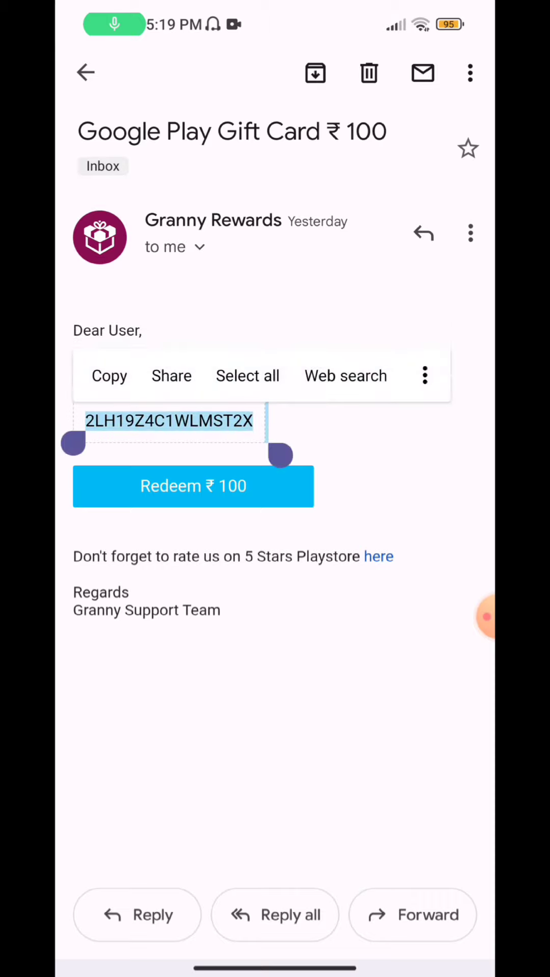
{"action": "left_click", "coordinate": [109, 376]}
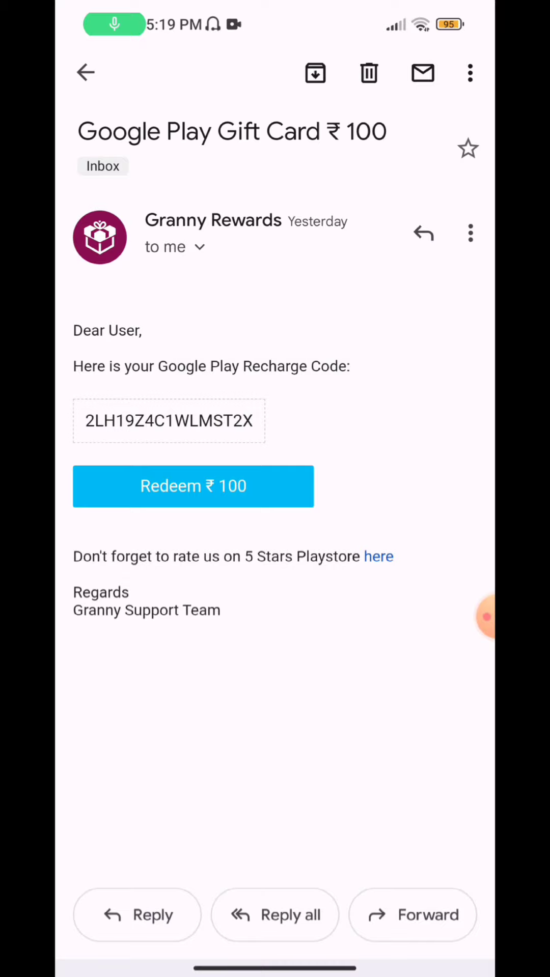
{"action": "double_click", "coordinate": [168, 421]}
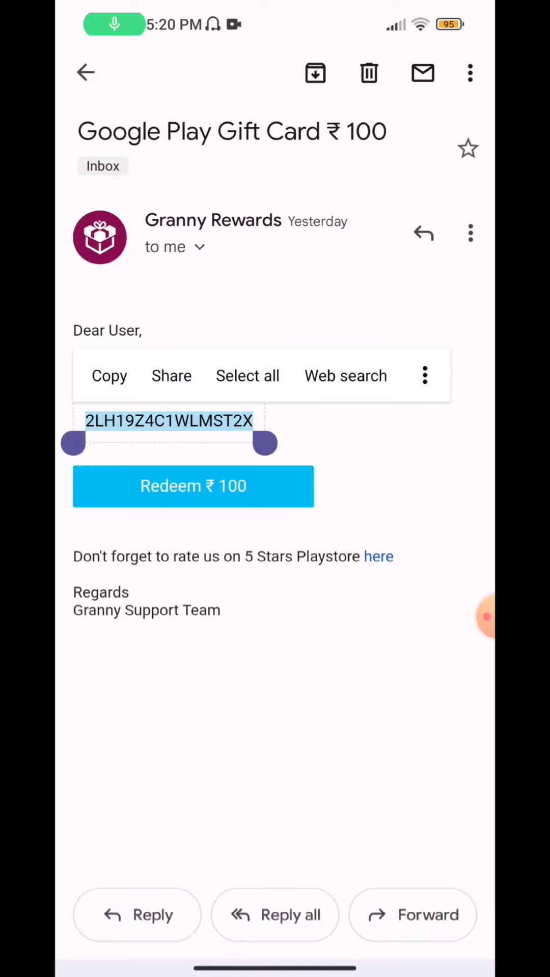
{"action": "left_click", "coordinate": [109, 376]}
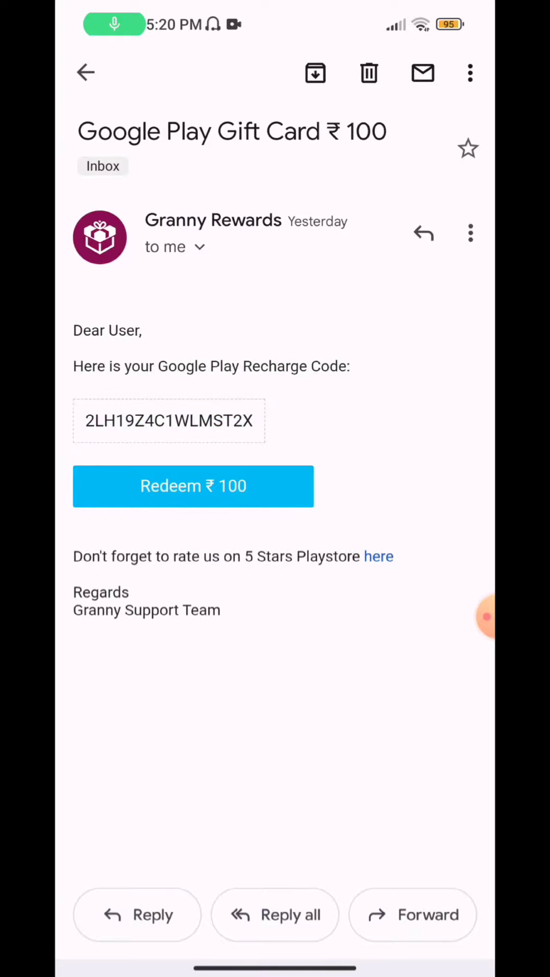
{"action": "left_click_drag", "start_coordinate": [275, 968], "coordinate": [274, 535]}
{"action": "left_click", "coordinate": [195, 487]}
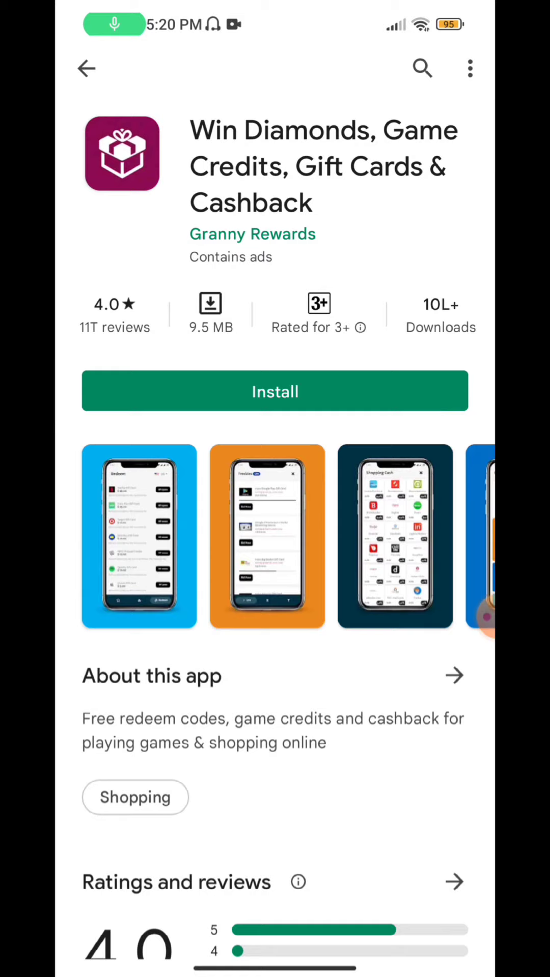
{"action": "scroll", "coordinate": [276, 504], "scroll_direction": "down", "scroll_amount": 10}
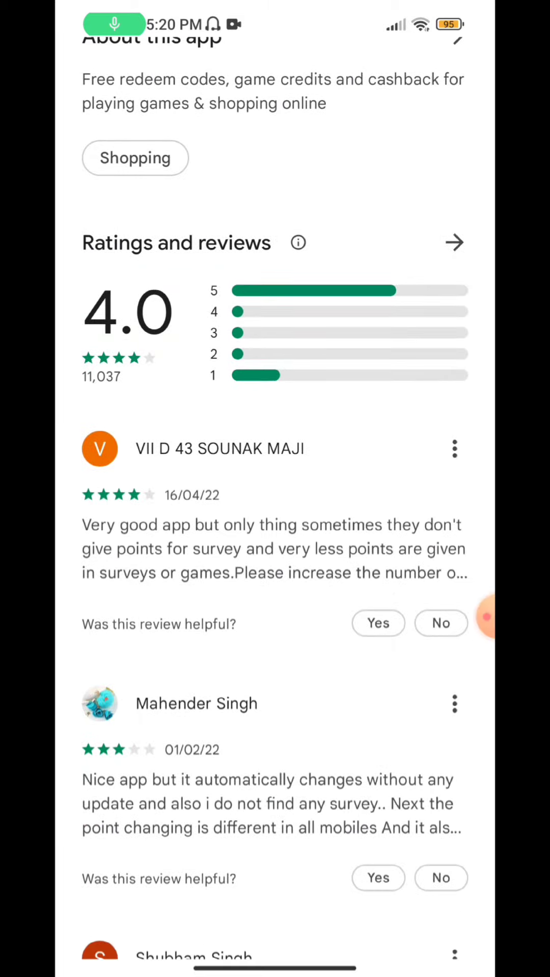
{"action": "scroll", "coordinate": [275, 505], "scroll_direction": "down", "scroll_amount": 3}
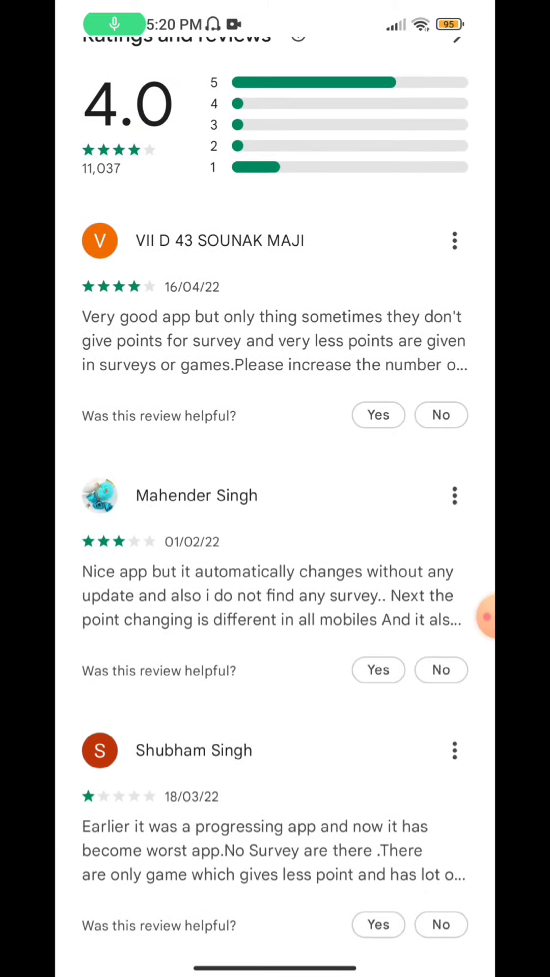
Leave the Granny Rewards app page for the 'granny rewards app' search results
{"action": "left_click", "coordinate": [486, 616]}
{"action": "scroll", "coordinate": [275, 503], "scroll_direction": "up", "scroll_amount": 10}
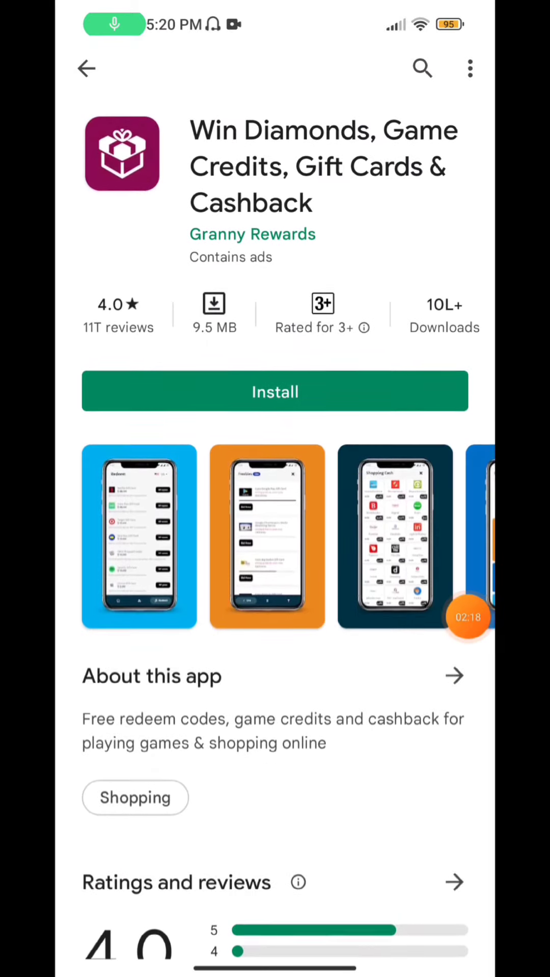
{"action": "left_click", "coordinate": [87, 68]}
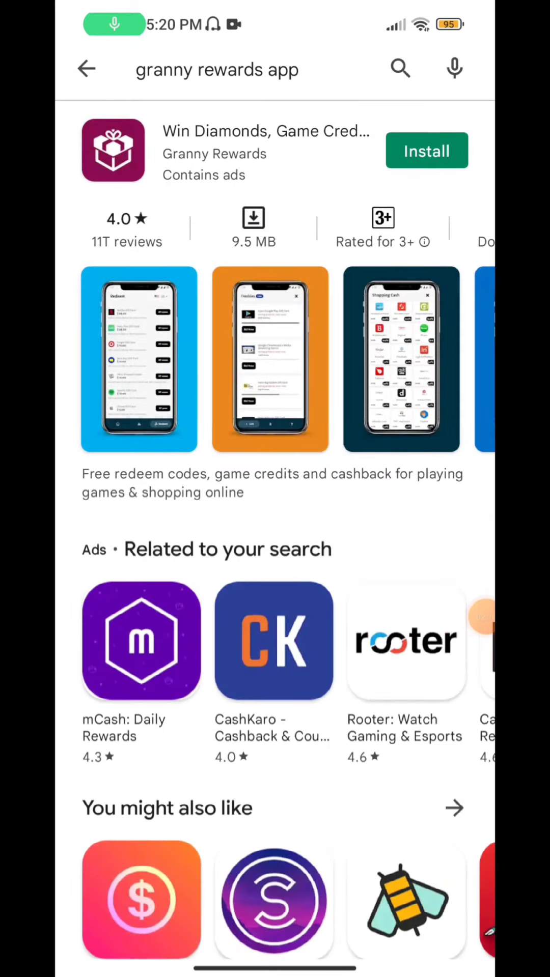
{"action": "left_click", "coordinate": [86, 68]}
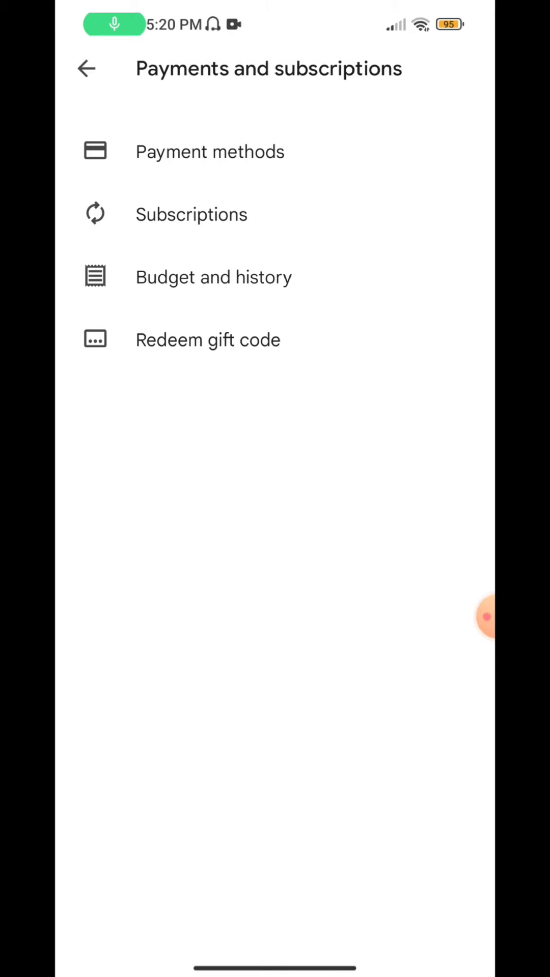
Redeem the pasted gift code, confirming ₹100.00 for a ₹211.00 balance, then return home
{"action": "left_click", "coordinate": [208, 340]}
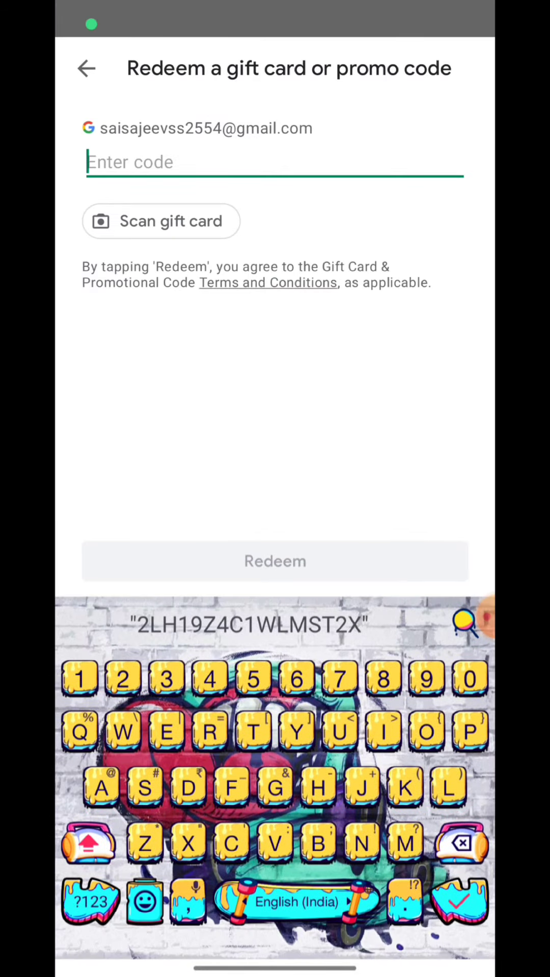
{"action": "left_click", "coordinate": [249, 625]}
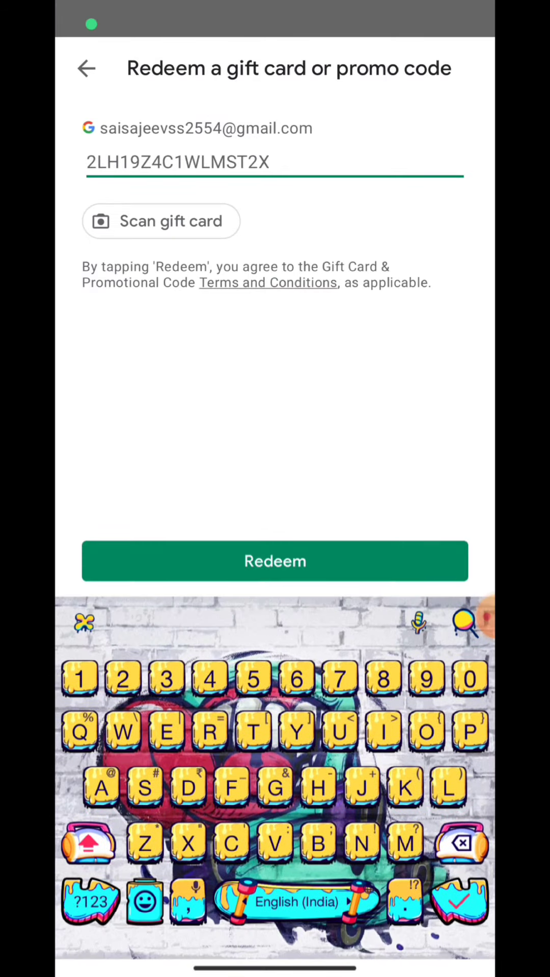
{"action": "left_click", "coordinate": [275, 560]}
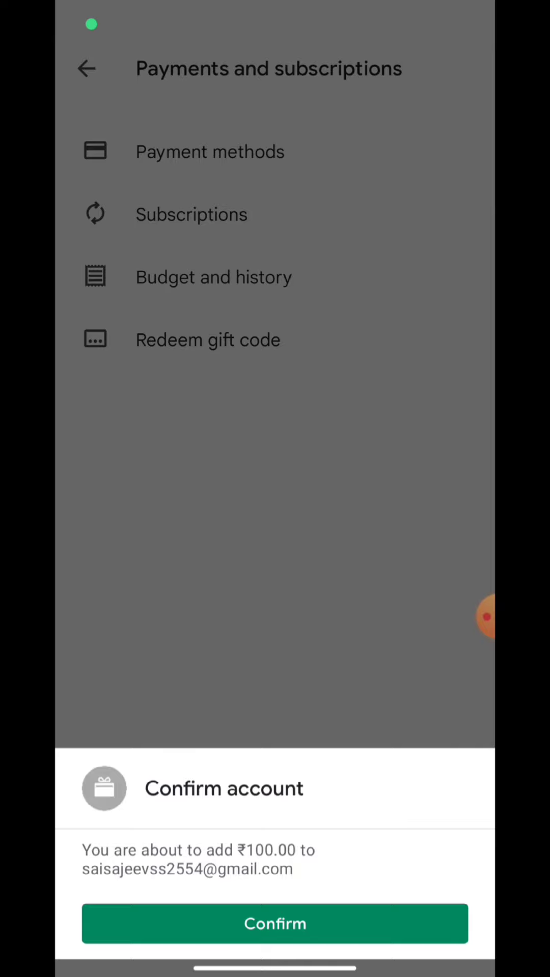
{"action": "left_click", "coordinate": [333, 924]}
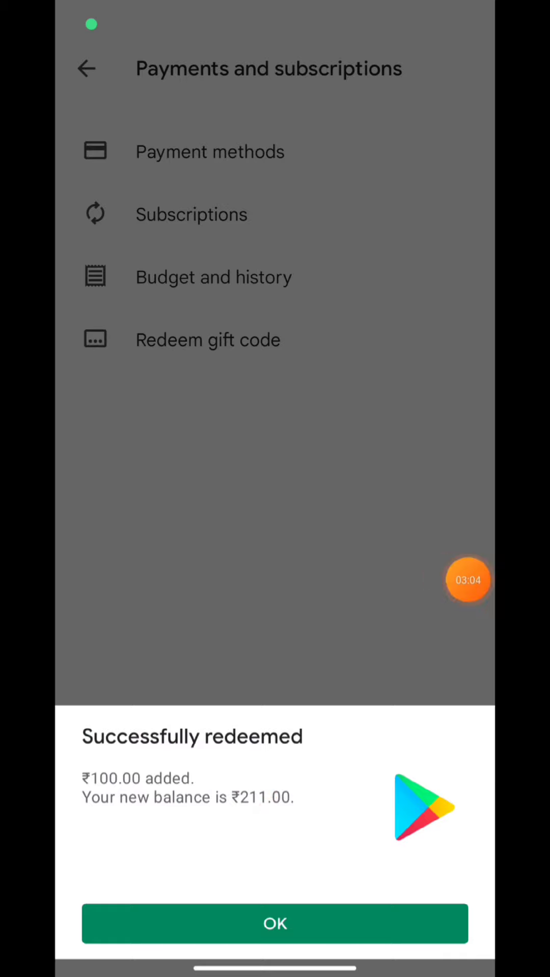
{"action": "left_click", "coordinate": [275, 924]}
{"action": "left_click_drag", "start_coordinate": [275, 968], "coordinate": [275, 610]}
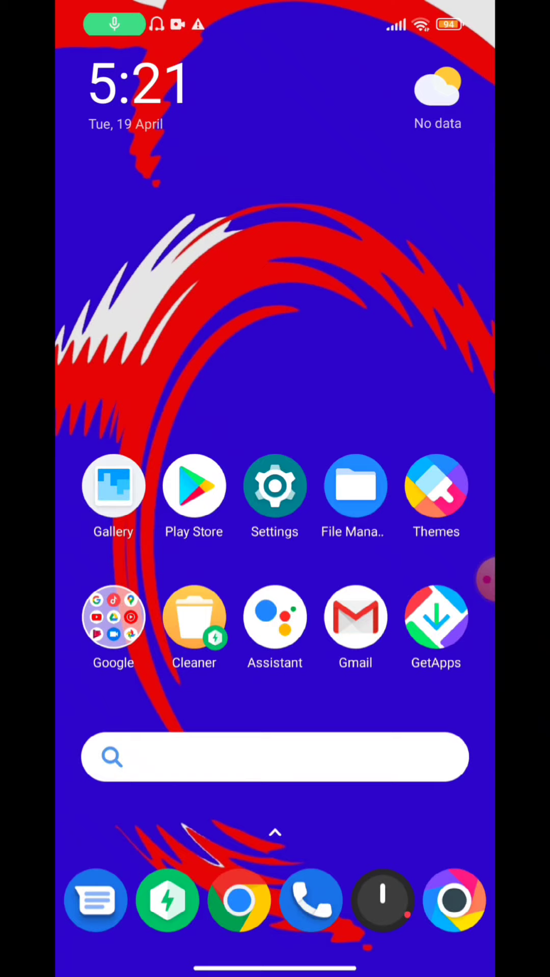
{"action": "left_click", "coordinate": [486, 580]}
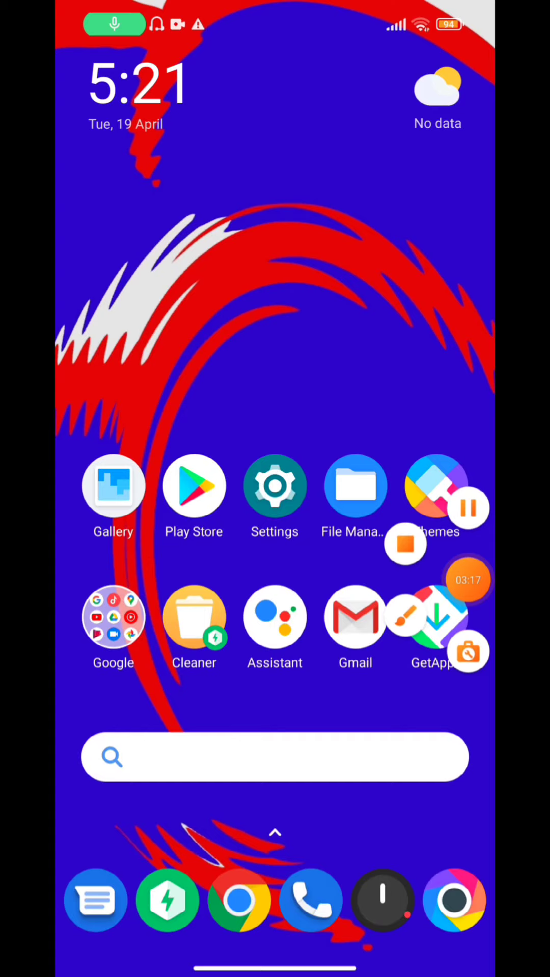